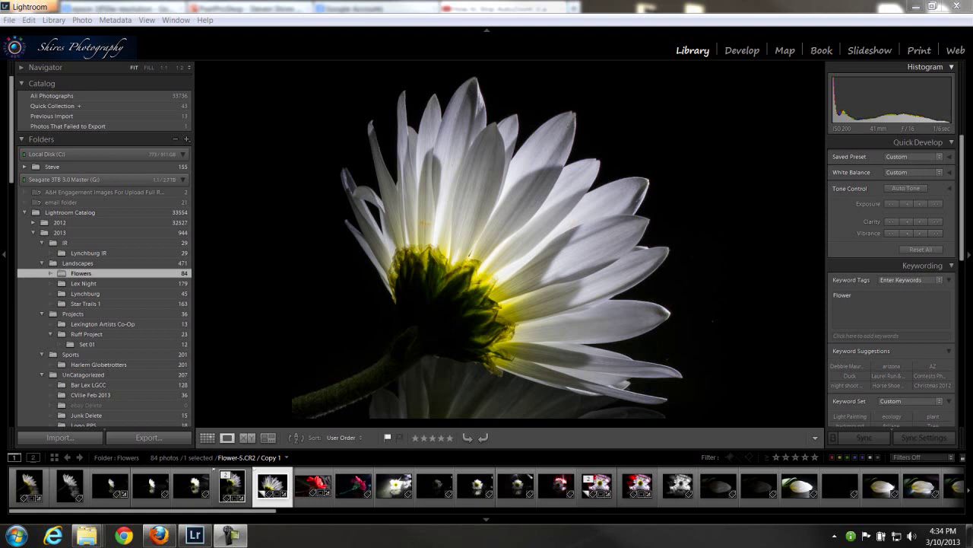
In the Library, select only the backlit daisy Flower-6.CR2 and make a virtual copy of it
{"action": "left_click", "coordinate": [690, 51]}
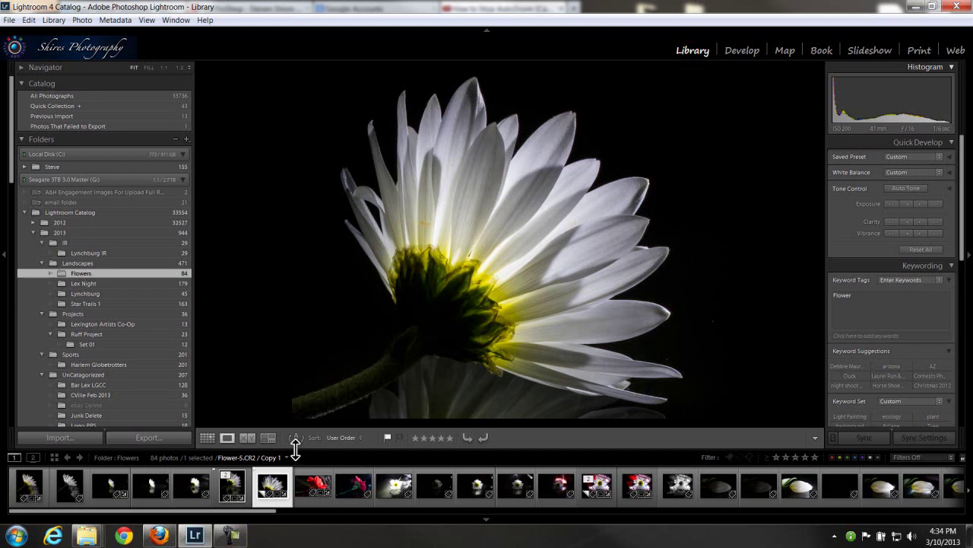
{"action": "left_click", "coordinate": [273, 489]}
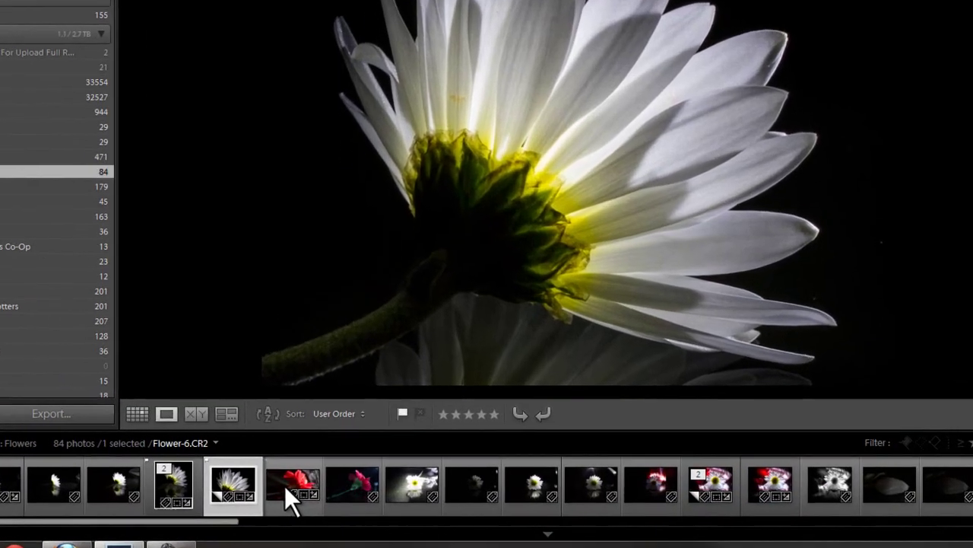
{"action": "left_click", "coordinate": [301, 484], "text": "ctrl"}
{"action": "left_click", "coordinate": [347, 482], "text": "ctrl"}
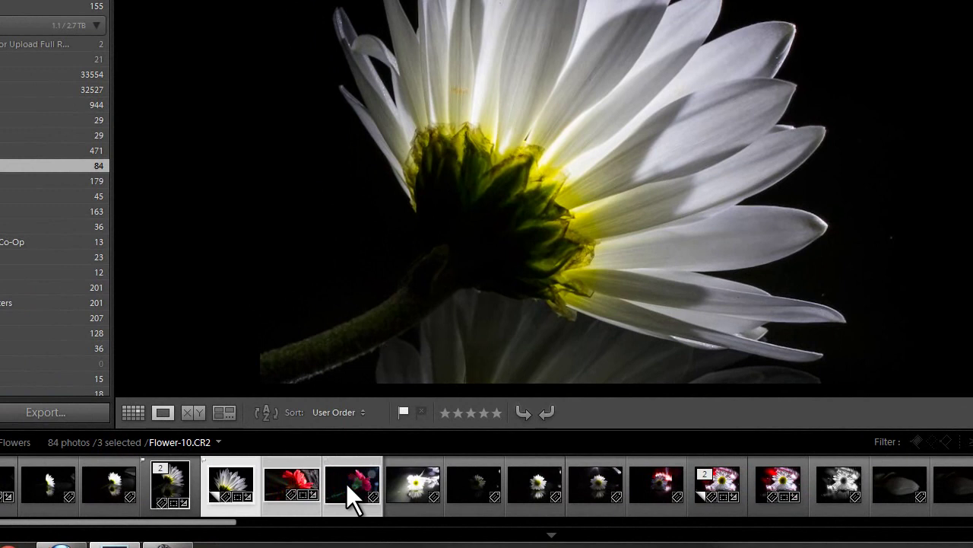
{"action": "left_click", "coordinate": [346, 482], "text": "ctrl"}
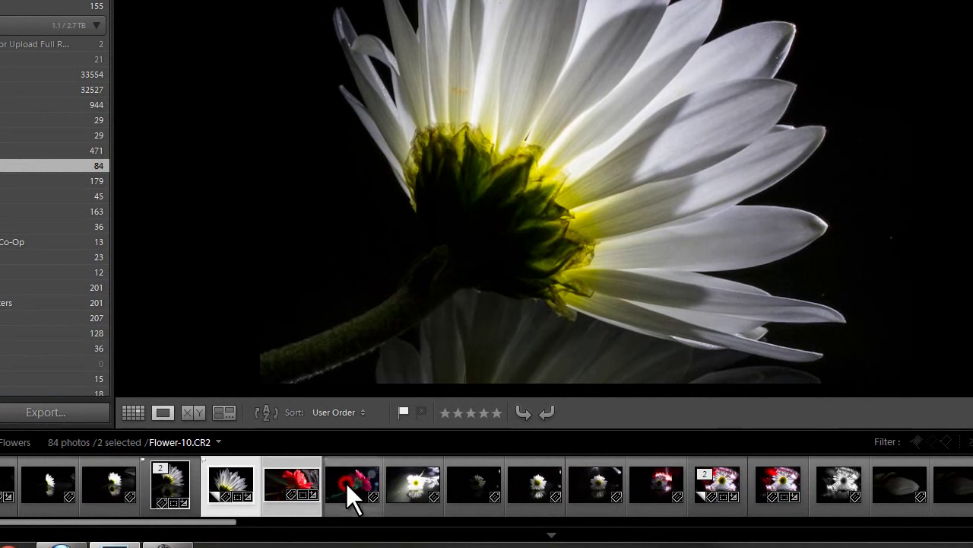
{"action": "left_click", "coordinate": [273, 485], "text": "ctrl"}
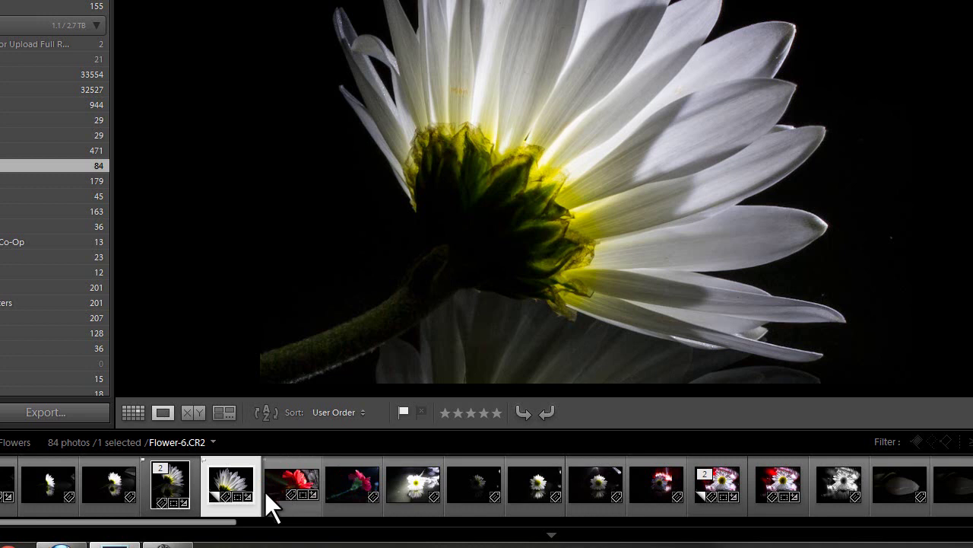
{"action": "key", "text": "ctrl+apostrophe"}
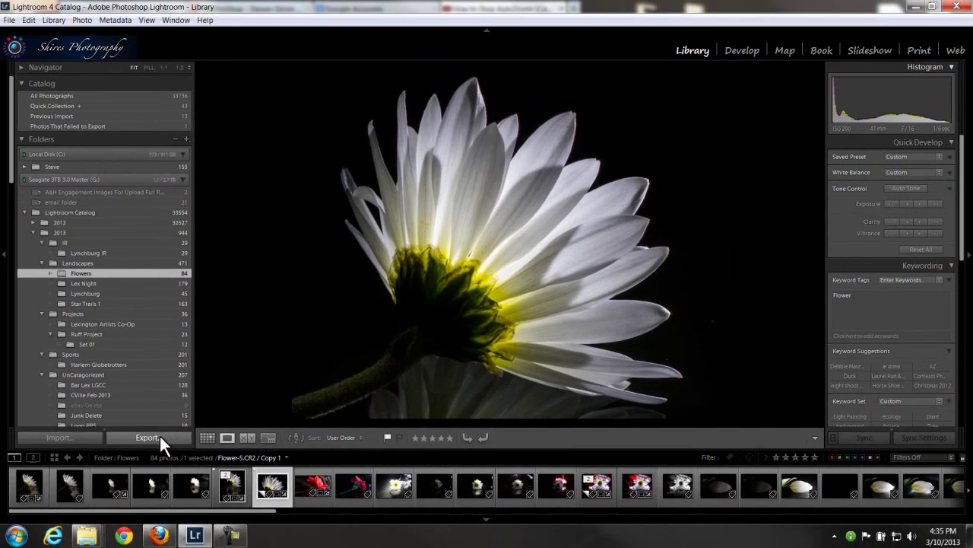
Open Export for the daisy copy, exporting to Hard Drive with Choose folder later
{"action": "left_click", "coordinate": [150, 435]}
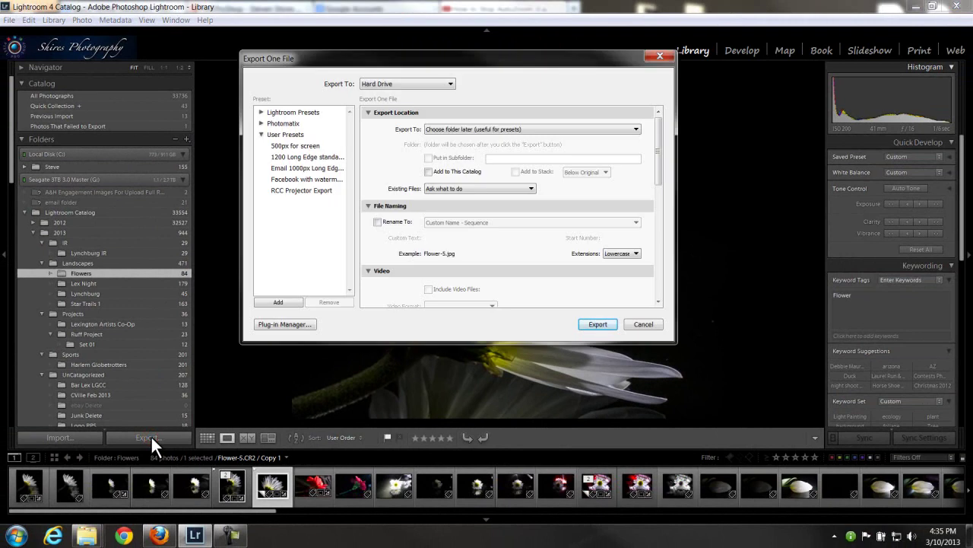
{"action": "left_click", "coordinate": [451, 83]}
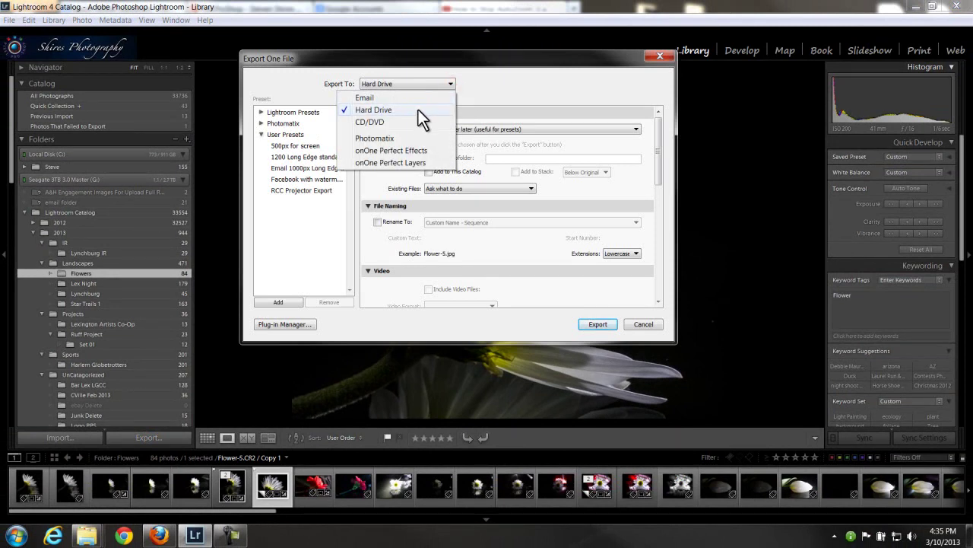
{"action": "left_click", "coordinate": [418, 110]}
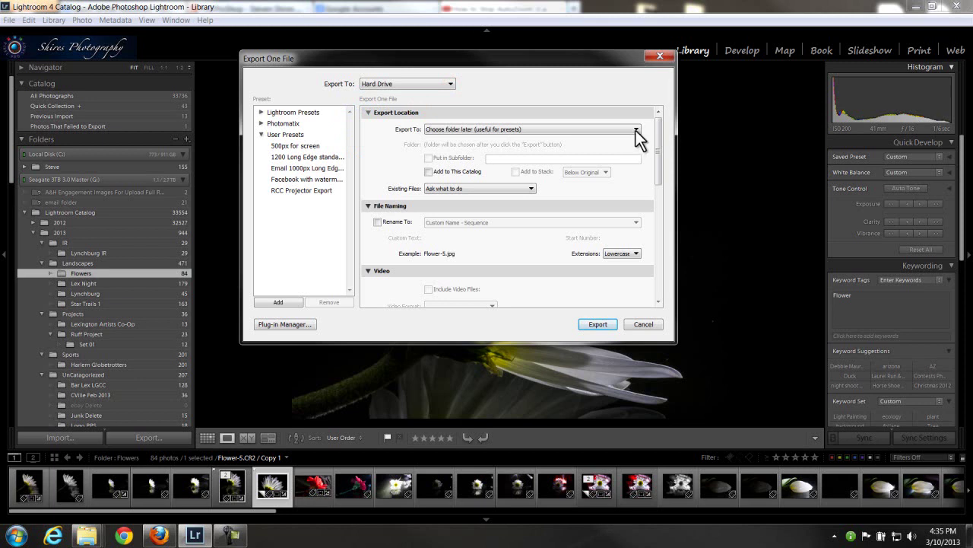
{"action": "left_click", "coordinate": [636, 129]}
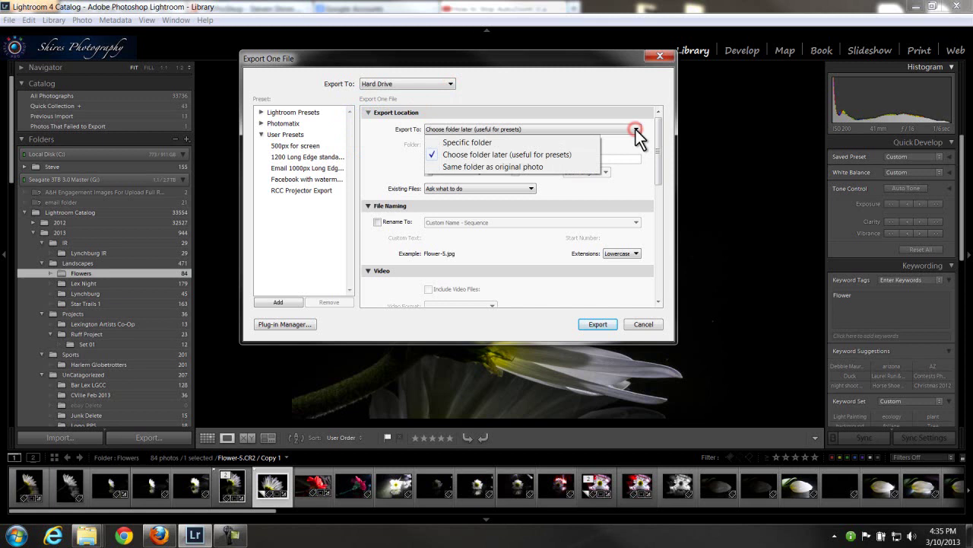
{"action": "left_click", "coordinate": [574, 155]}
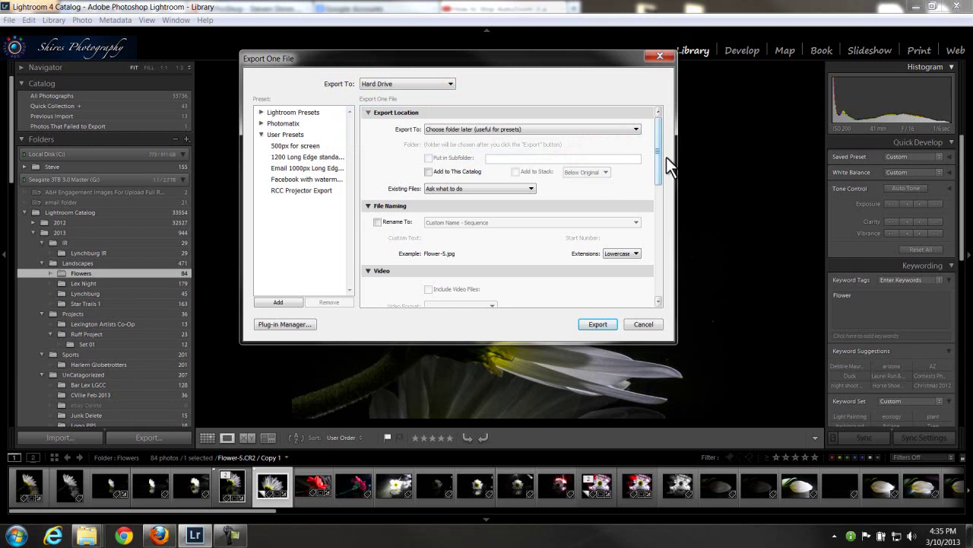
Keep the original file name and set File Settings to JPEG, quality 85, sRGB
{"action": "left_click_drag", "start_coordinate": [663, 153], "coordinate": [658, 182]}
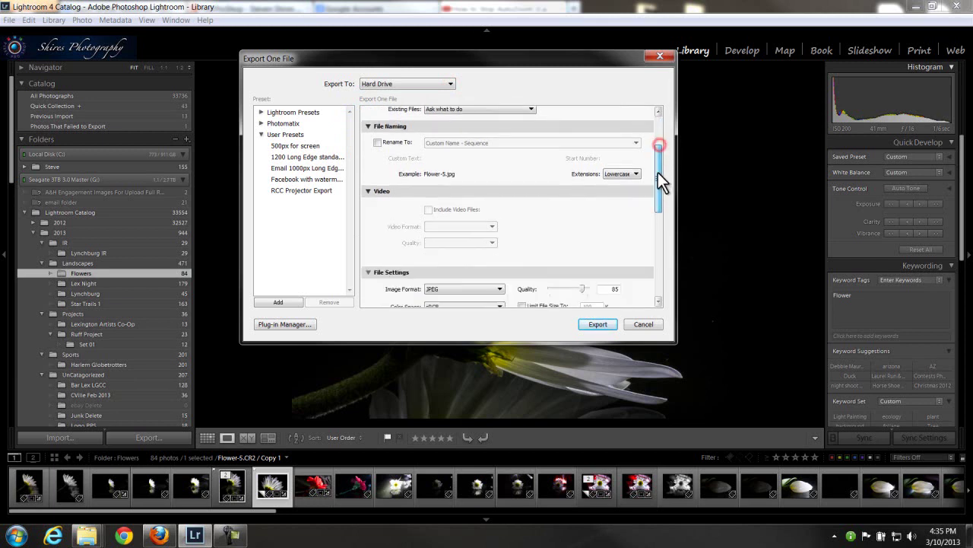
{"action": "left_click", "coordinate": [378, 143]}
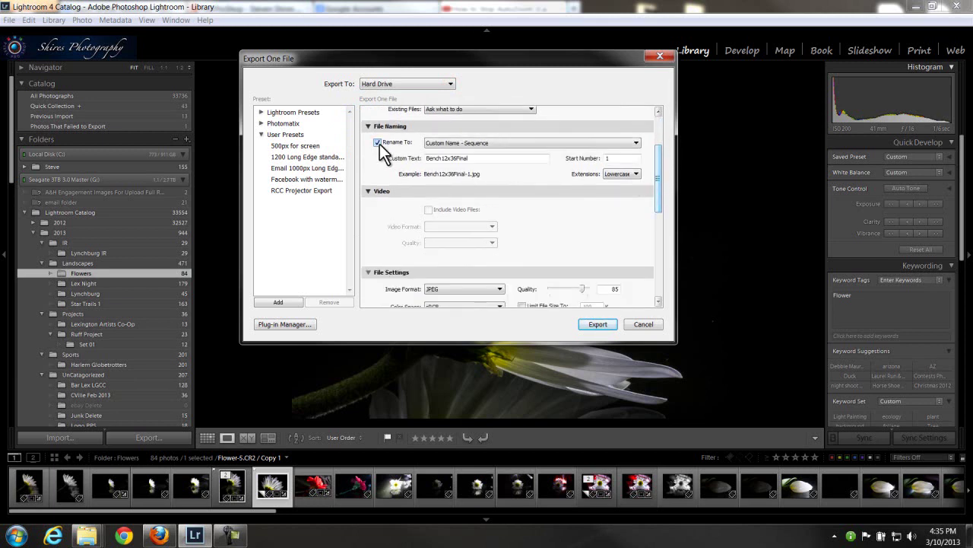
{"action": "left_click", "coordinate": [378, 143]}
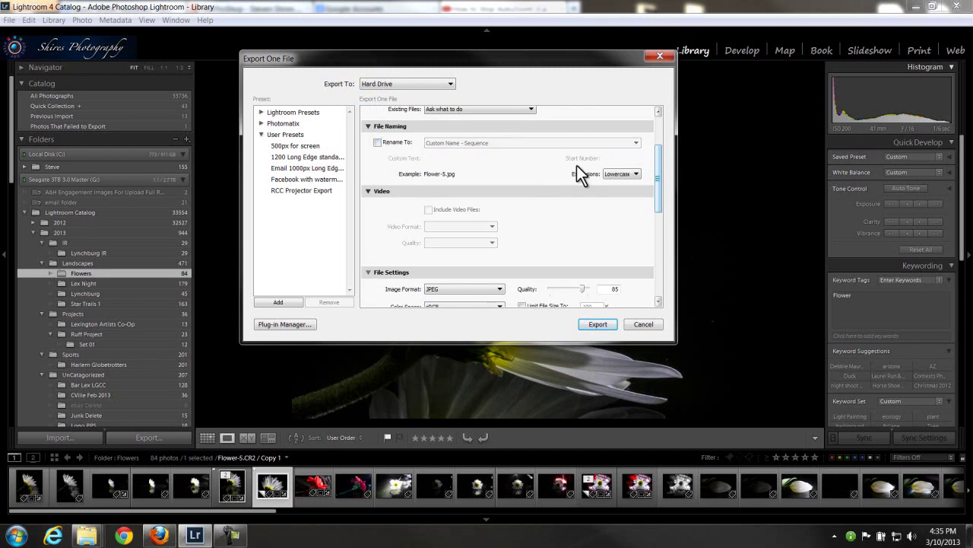
{"action": "left_click_drag", "start_coordinate": [661, 174], "coordinate": [658, 229]}
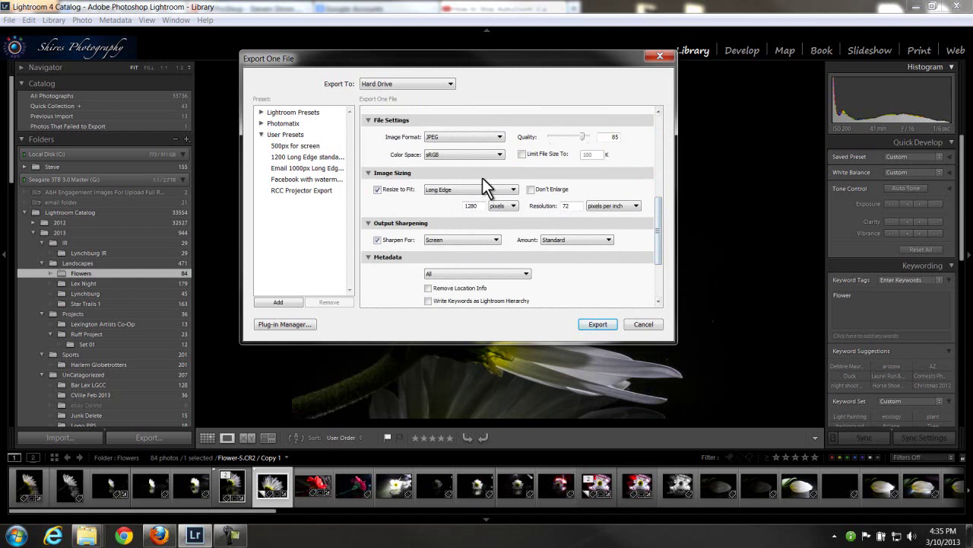
{"action": "left_click", "coordinate": [500, 139]}
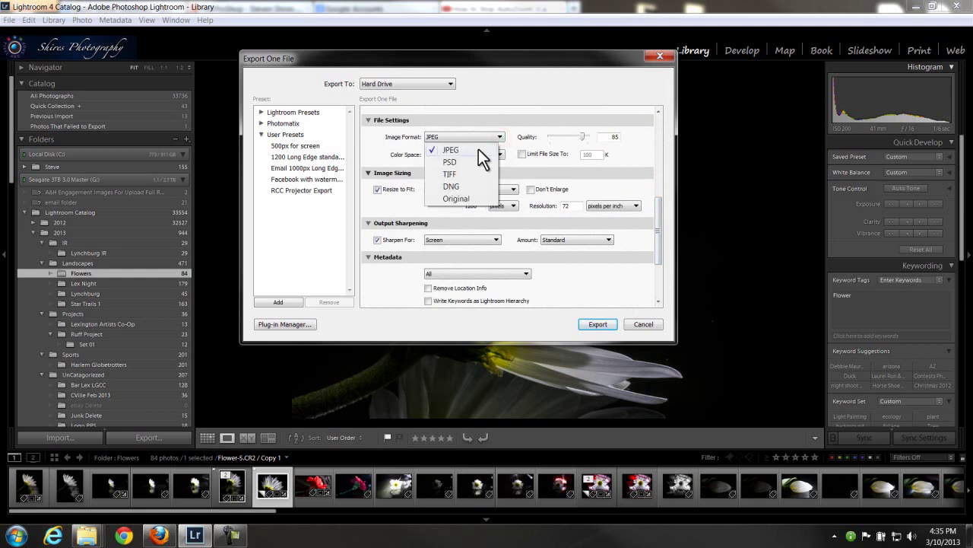
{"action": "left_click", "coordinate": [479, 149]}
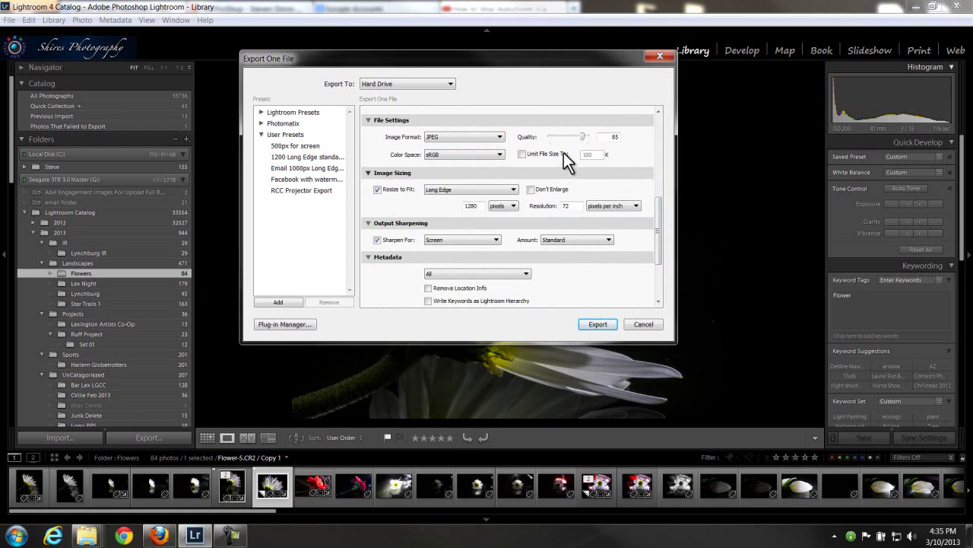
{"action": "left_click_drag", "start_coordinate": [582, 137], "coordinate": [582, 138]}
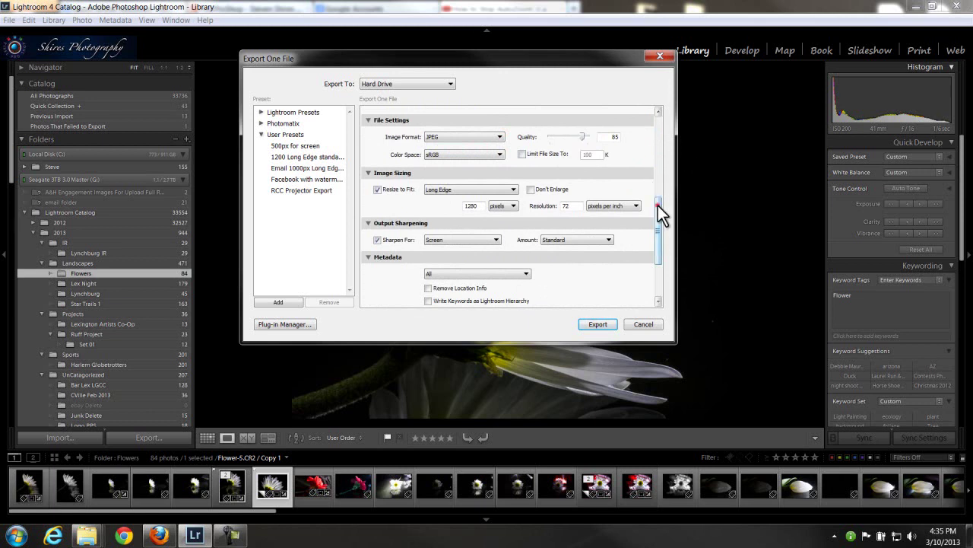
{"action": "scroll", "coordinate": [658, 216], "scroll_direction": "down", "scroll_amount": 2}
{"action": "scroll", "coordinate": [654, 216], "scroll_direction": "up", "scroll_amount": 1}
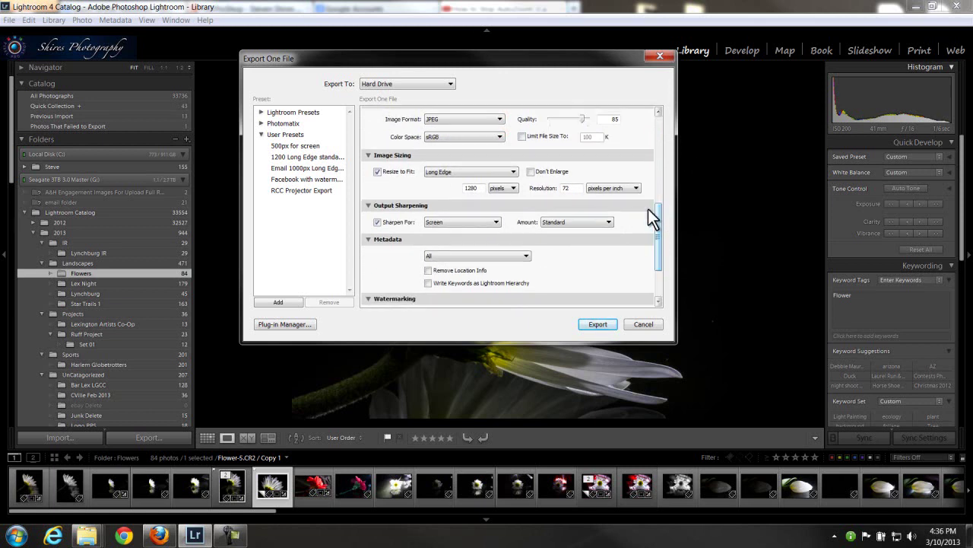
Resize to fit the Long Edge at 1280 pixels with 72 ppi resolution
{"action": "left_click", "coordinate": [378, 172]}
{"action": "left_click", "coordinate": [378, 172]}
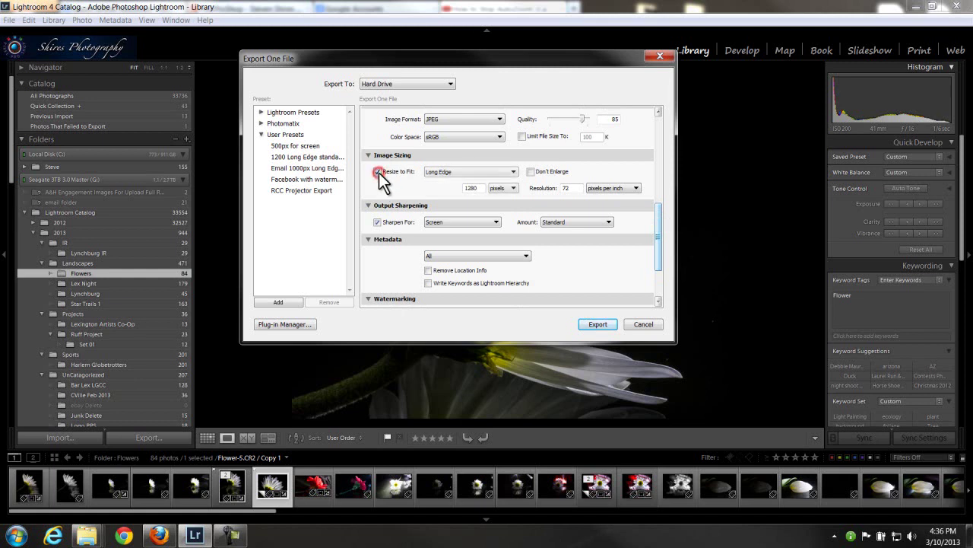
{"action": "left_click", "coordinate": [514, 172]}
{"action": "left_click", "coordinate": [490, 211]}
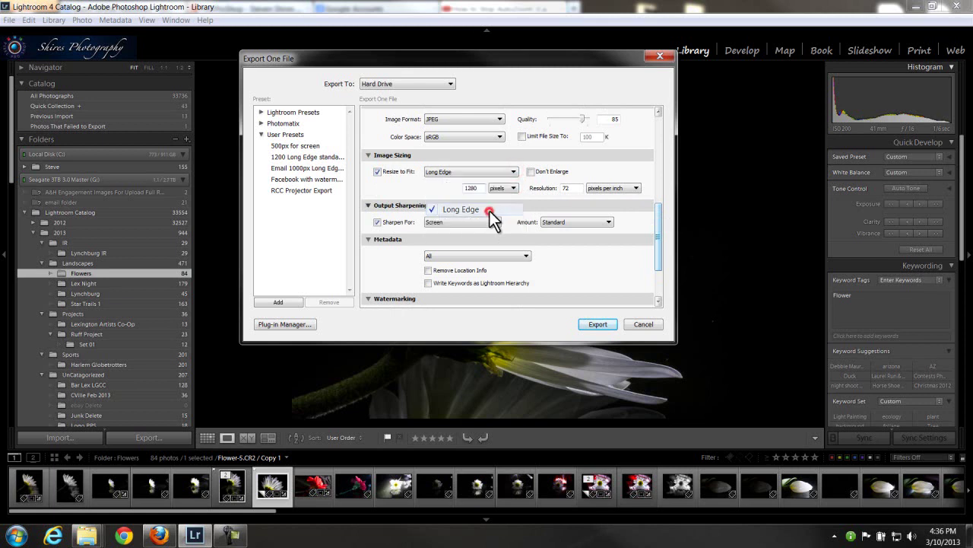
{"action": "left_click", "coordinate": [470, 188]}
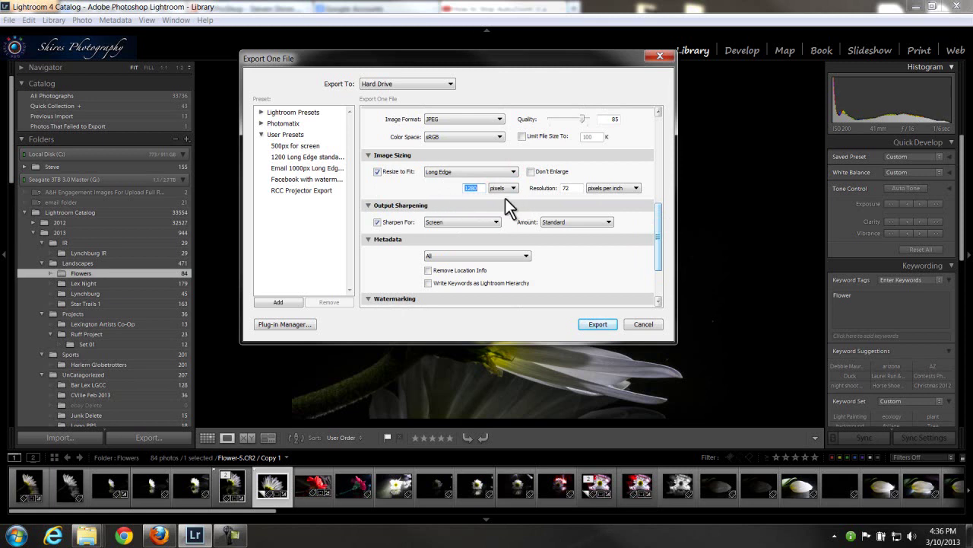
{"action": "left_click", "coordinate": [536, 196]}
{"action": "left_click", "coordinate": [577, 190]}
{"action": "scroll", "coordinate": [659, 218], "scroll_direction": "down", "scroll_amount": 2}
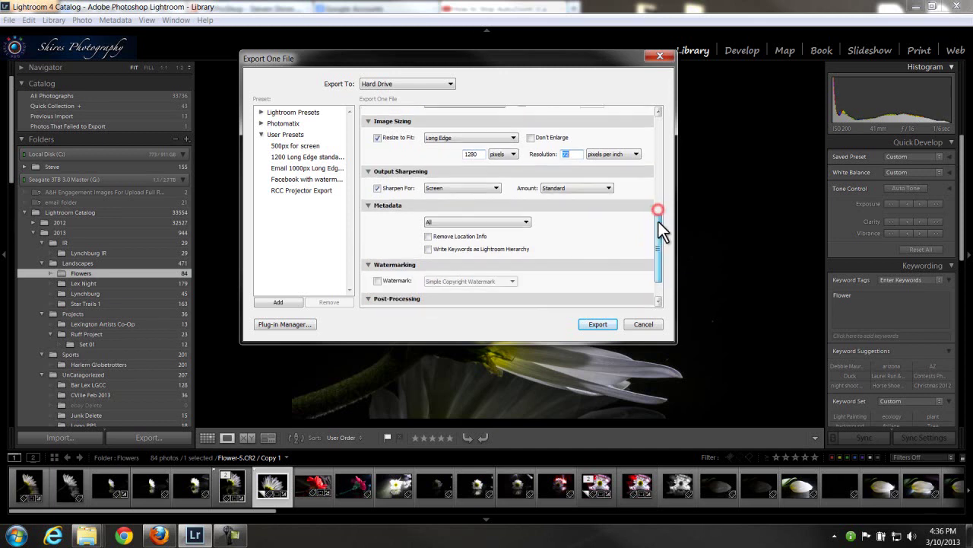
Enable output sharpening for Screen with the Standard amount
{"action": "left_click", "coordinate": [379, 189]}
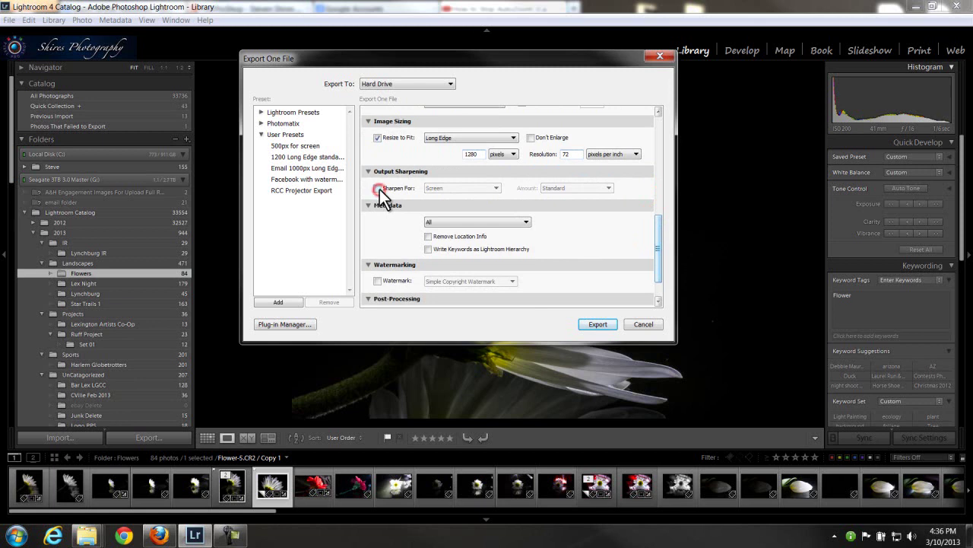
{"action": "left_click", "coordinate": [379, 189]}
{"action": "left_click", "coordinate": [492, 190]}
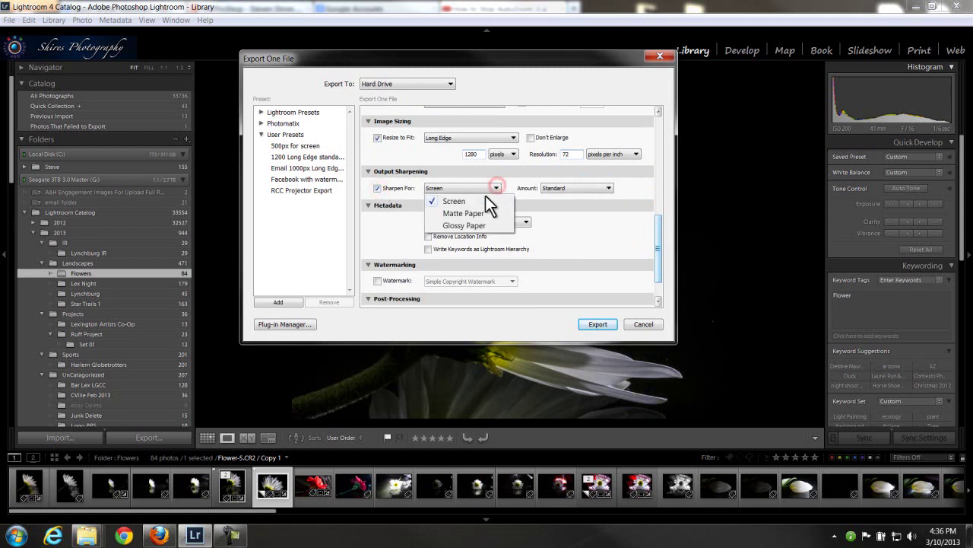
{"action": "left_click", "coordinate": [454, 201]}
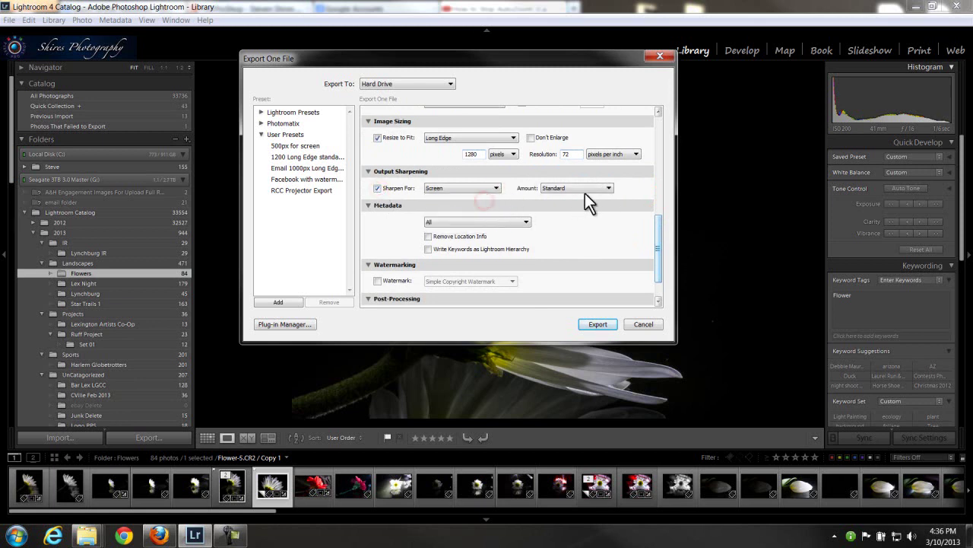
{"action": "left_click", "coordinate": [609, 188]}
{"action": "left_click", "coordinate": [598, 213]}
{"action": "left_click_drag", "start_coordinate": [658, 220], "coordinate": [659, 233]}
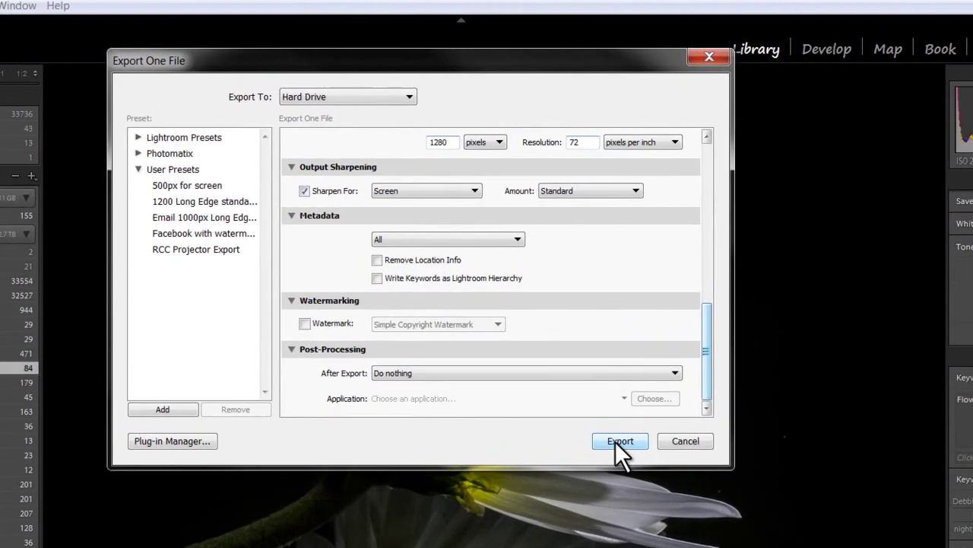
Run the export, choosing the Desktop as the destination folder
{"action": "left_click", "coordinate": [616, 443]}
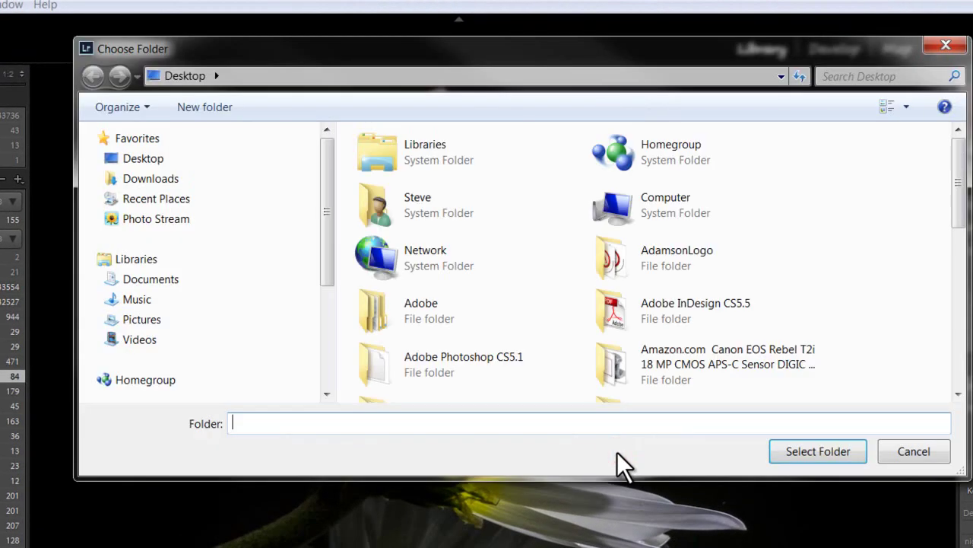
{"action": "left_click", "coordinate": [176, 158]}
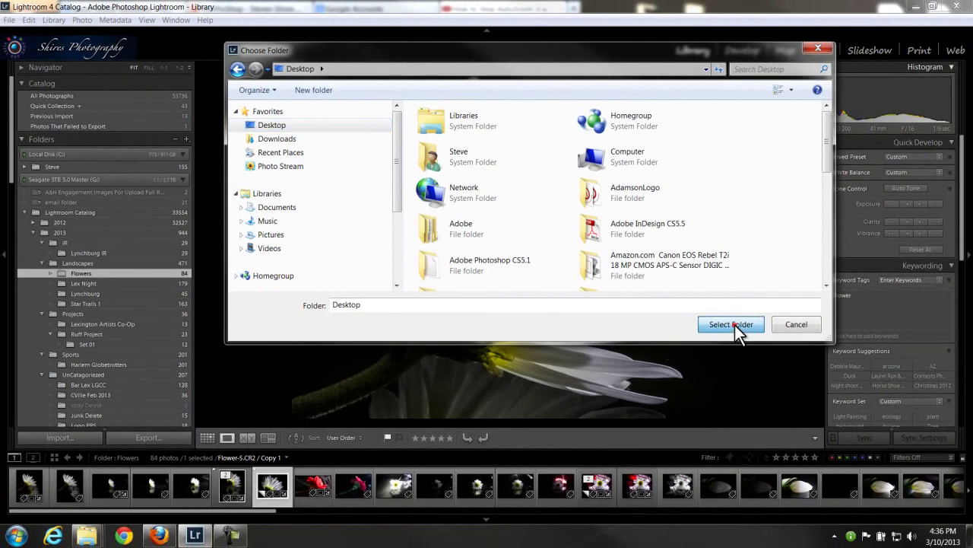
{"action": "left_click", "coordinate": [760, 365]}
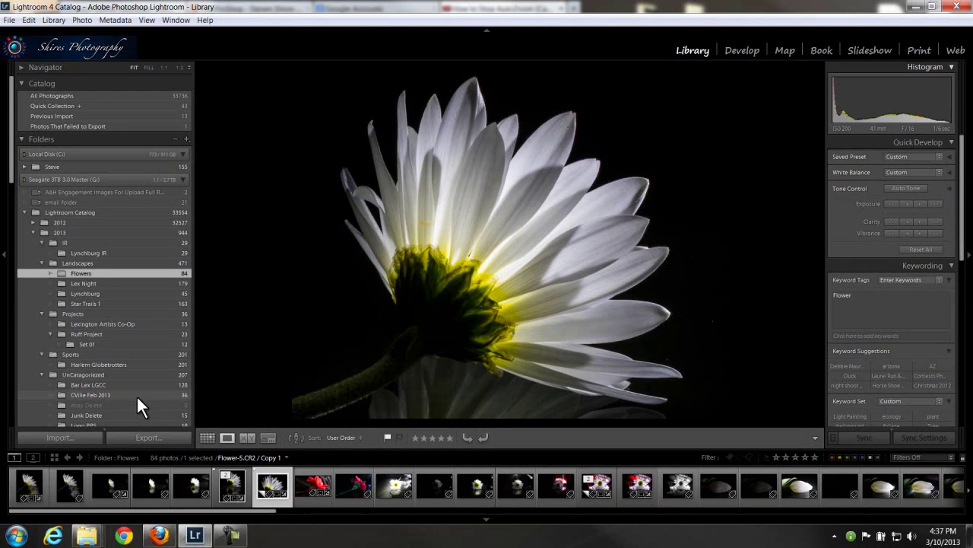
Open the Desktop in Windows Explorer and check Flower-5.jpg's details (1280 x 1024, 498 KB)
{"action": "right_click", "coordinate": [16, 538]}
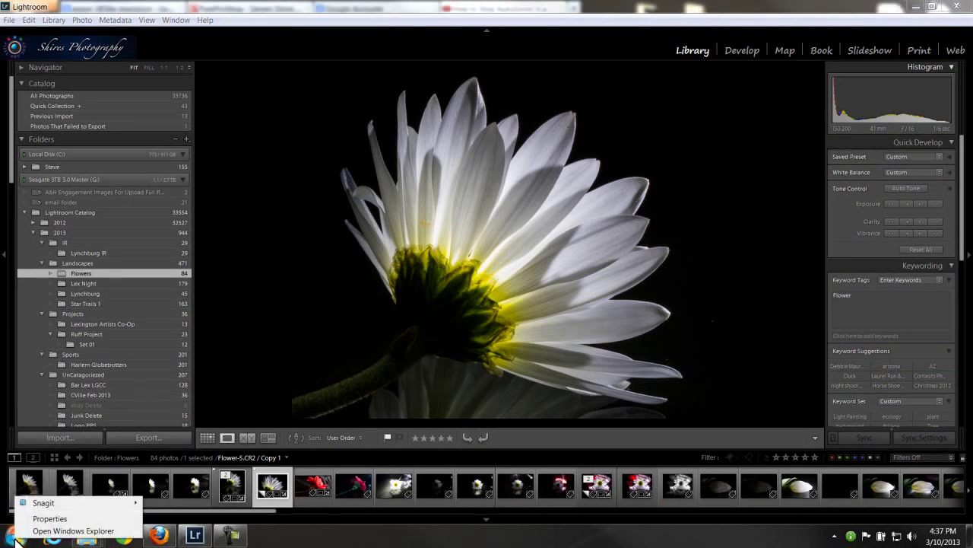
{"action": "left_click", "coordinate": [52, 534]}
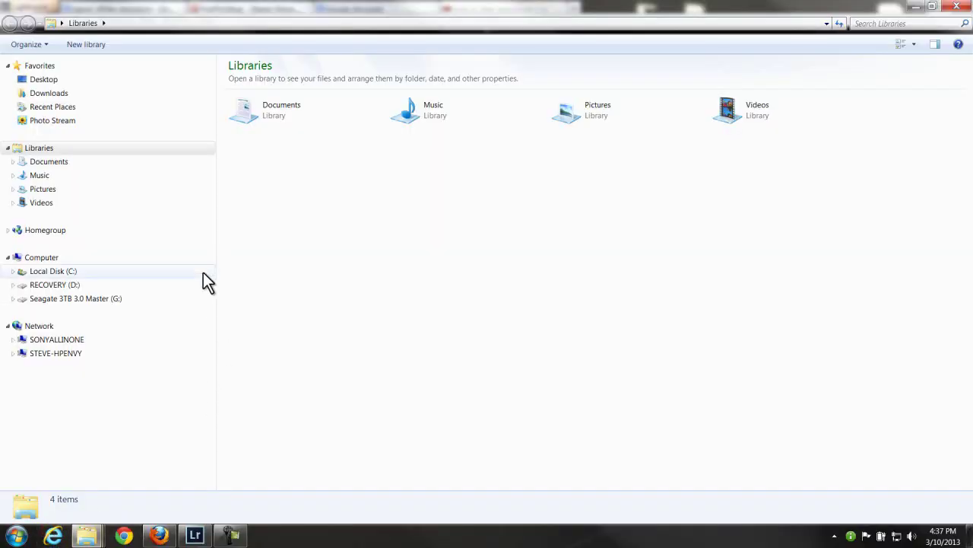
{"action": "left_click", "coordinate": [67, 81]}
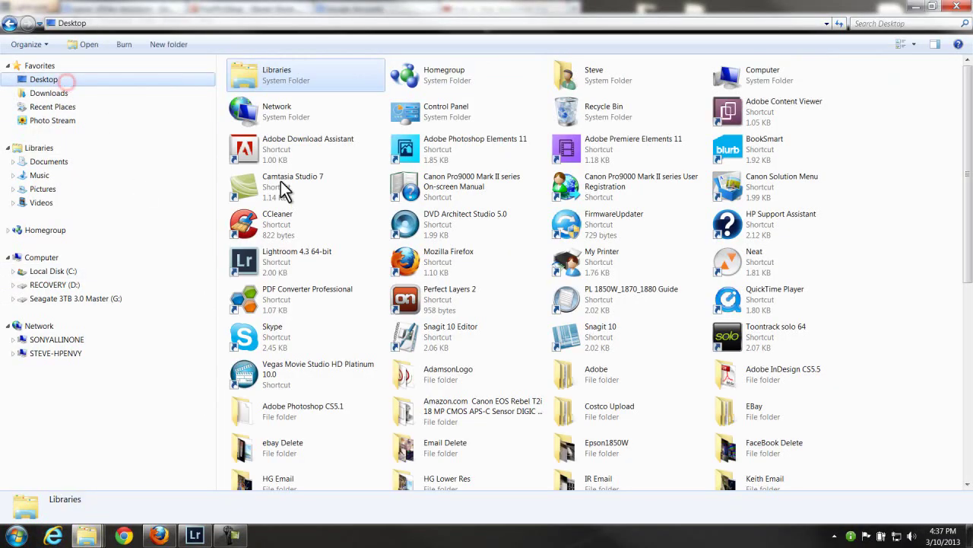
{"action": "left_click_drag", "start_coordinate": [964, 159], "coordinate": [958, 305]}
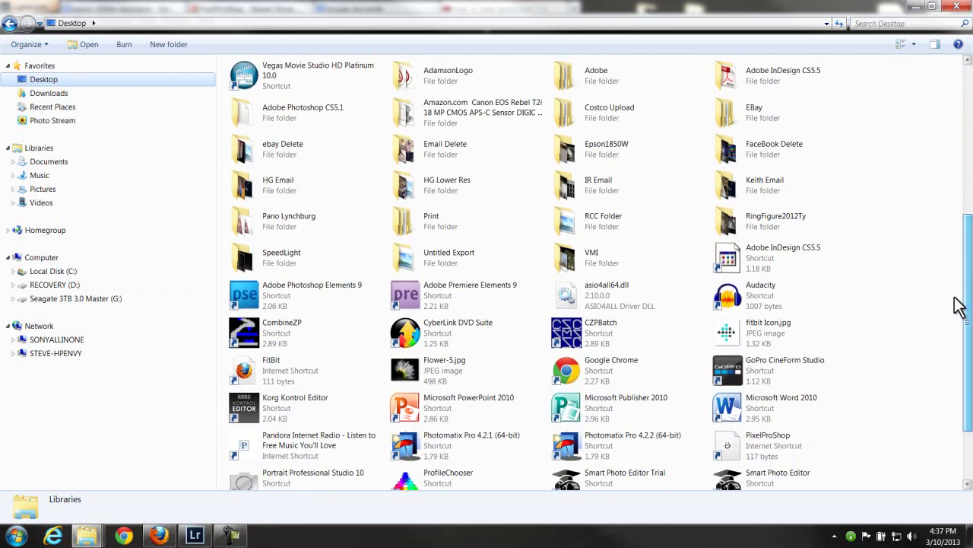
{"action": "mouse_move", "coordinate": [175, 403]}
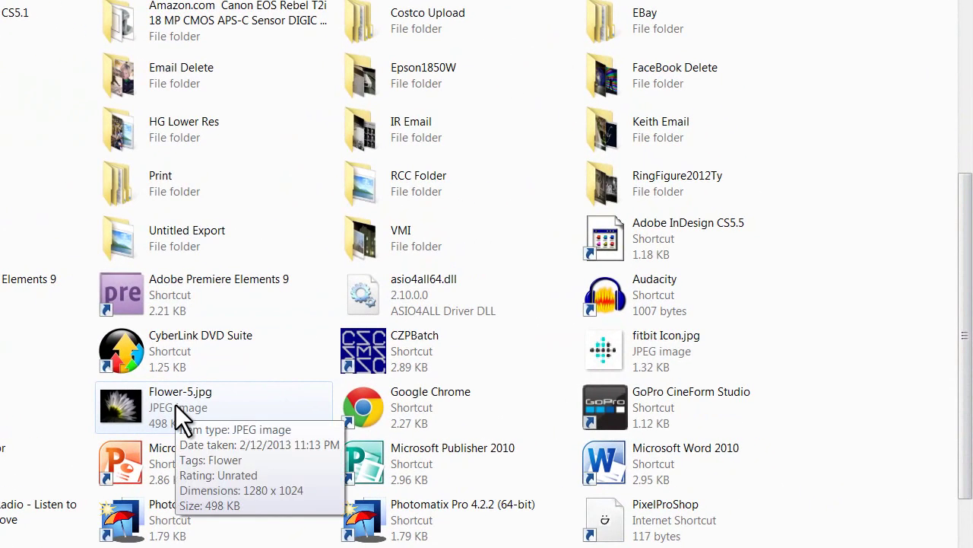